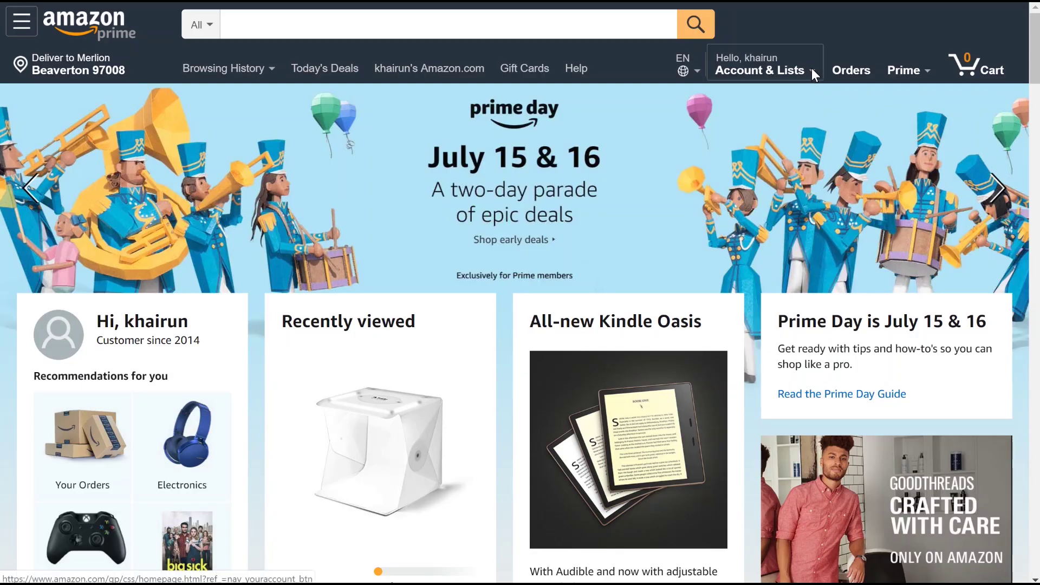
# Open the form for adding a new address from the account's saved addresses.
pyautogui.moveTo(811, 70)
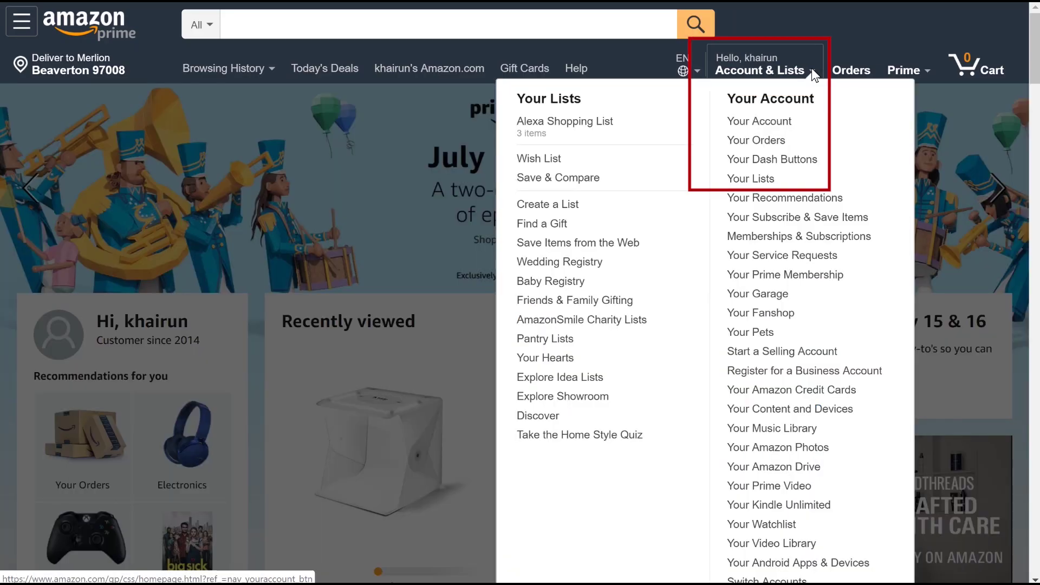
pyautogui.click(772, 126)
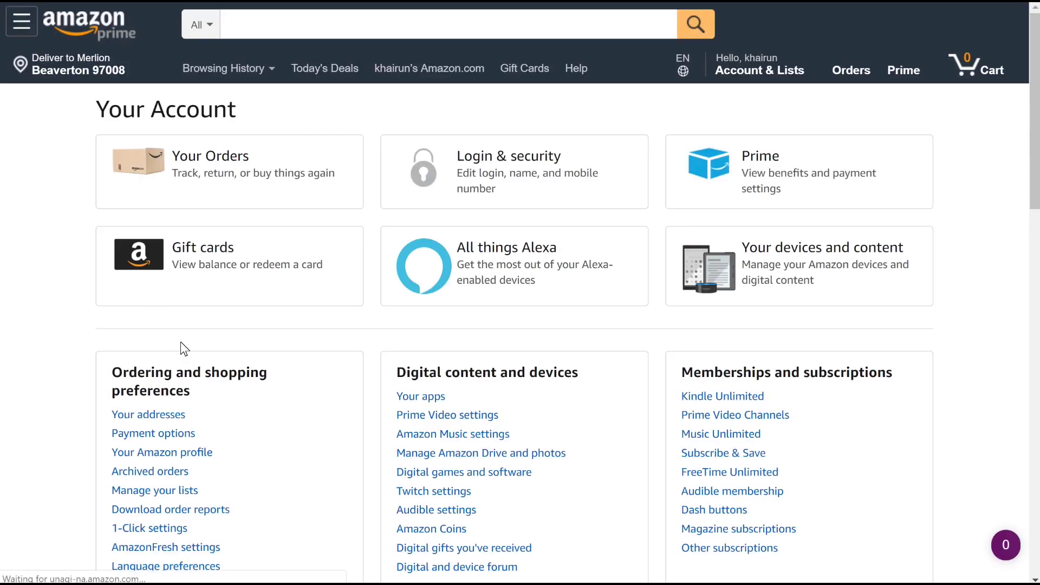
pyautogui.click(162, 417)
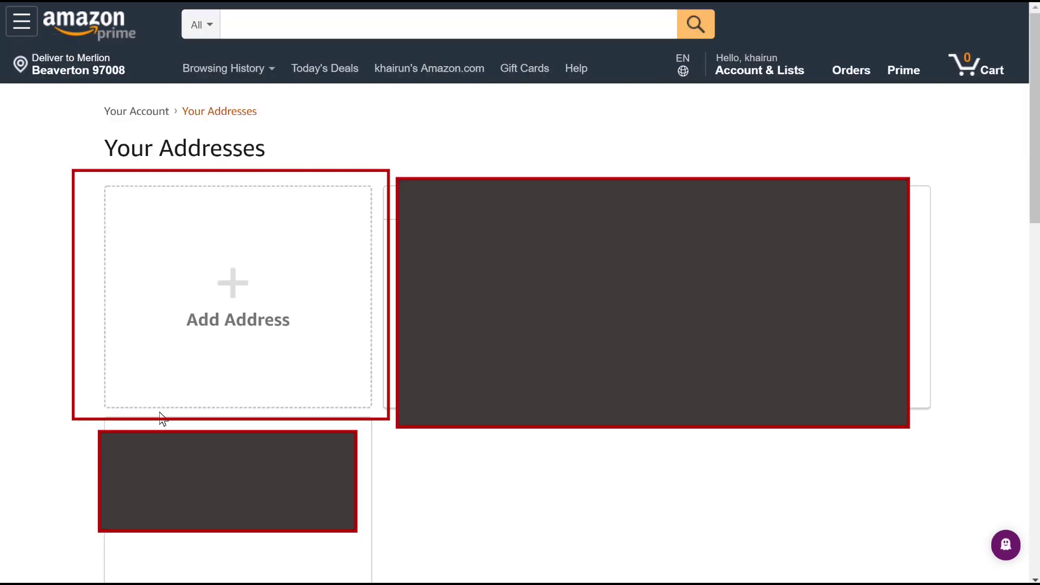
pyautogui.click(238, 297)
# Review the new address form's fields, from country and full name to the delivery instructions.
pyautogui.scroll(-2, 340, 197)
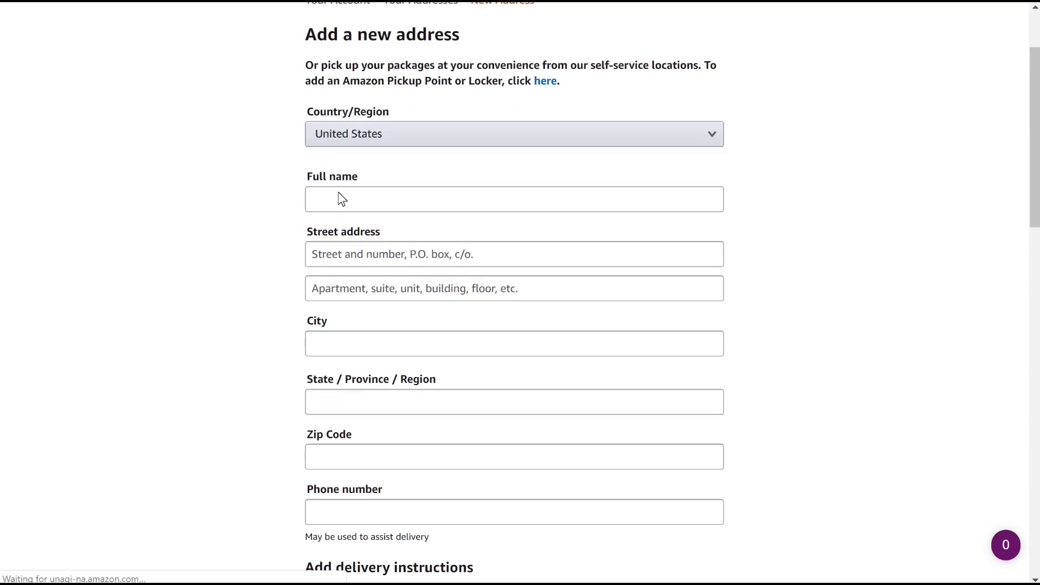
pyautogui.scroll(-2, 364, 406)
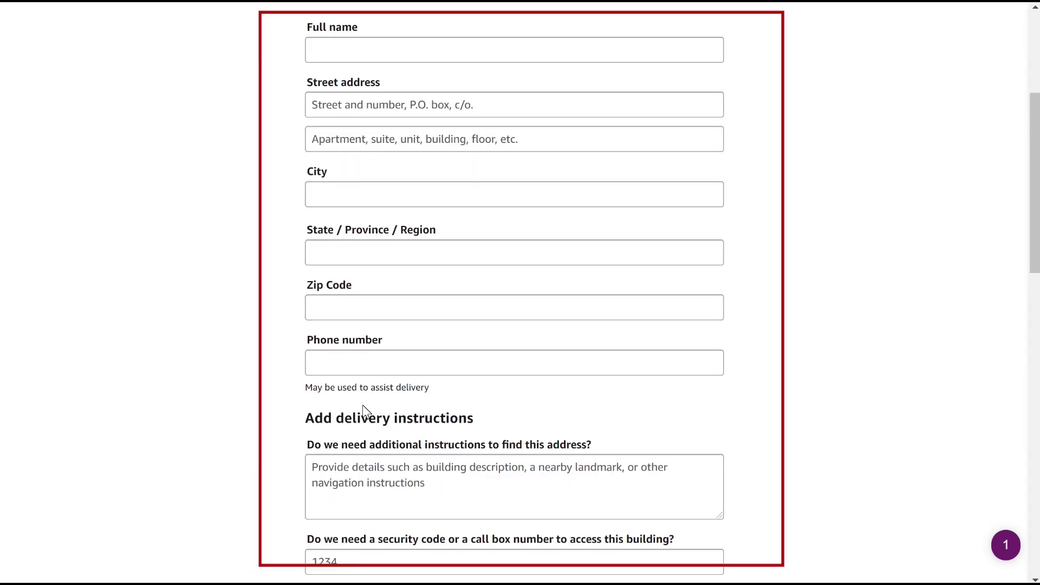
pyautogui.scroll(-2, 364, 407)
pyautogui.scroll(1, 364, 408)
pyautogui.scroll(1, 363, 405)
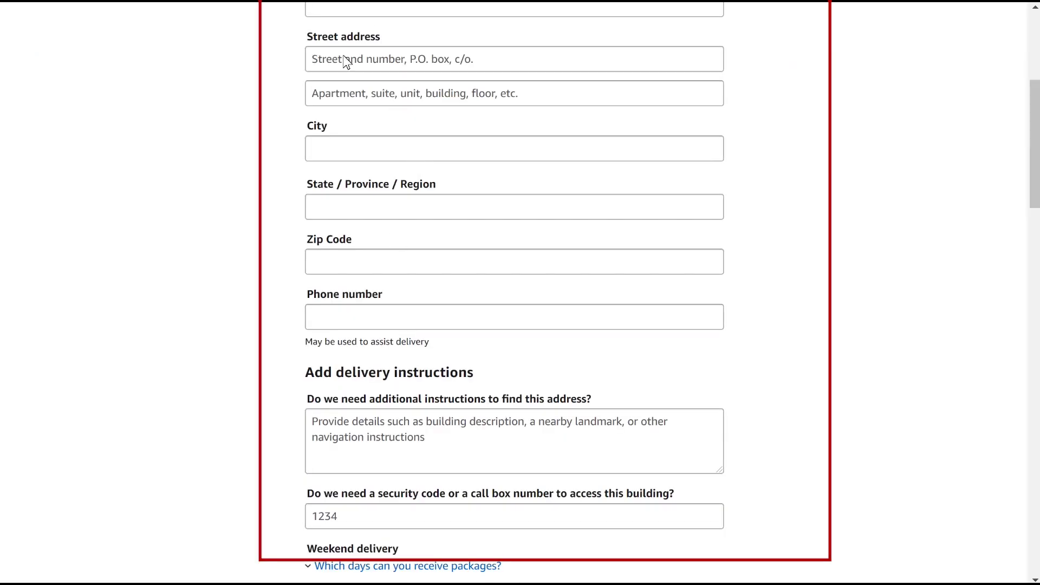
pyautogui.scroll(3, 420, 302)
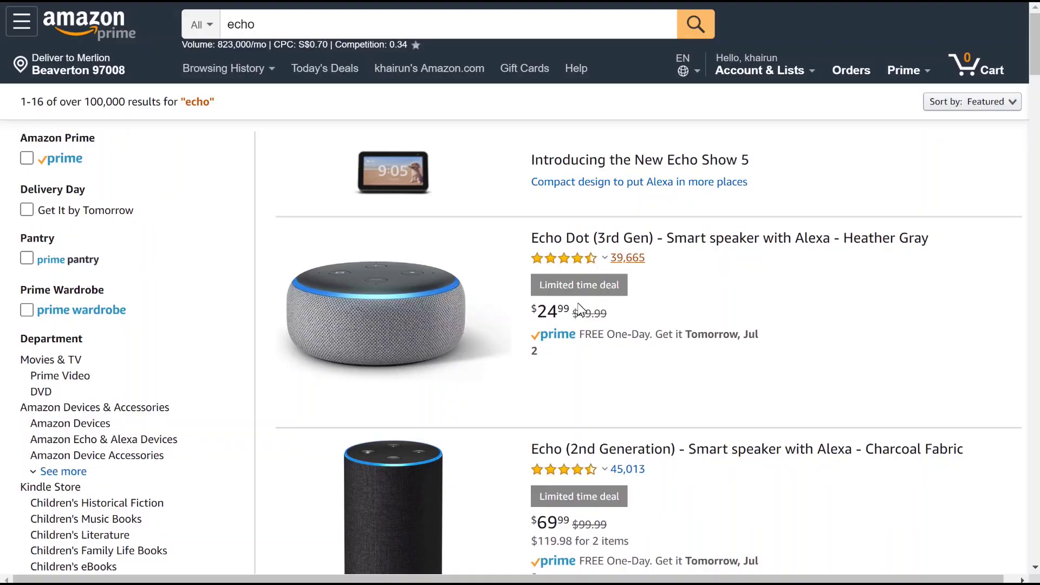
# Choose the Echo Dot (3rd Gen) in Heather Gray, review the checkout details and place the order in SGD.
pyautogui.click(594, 243)
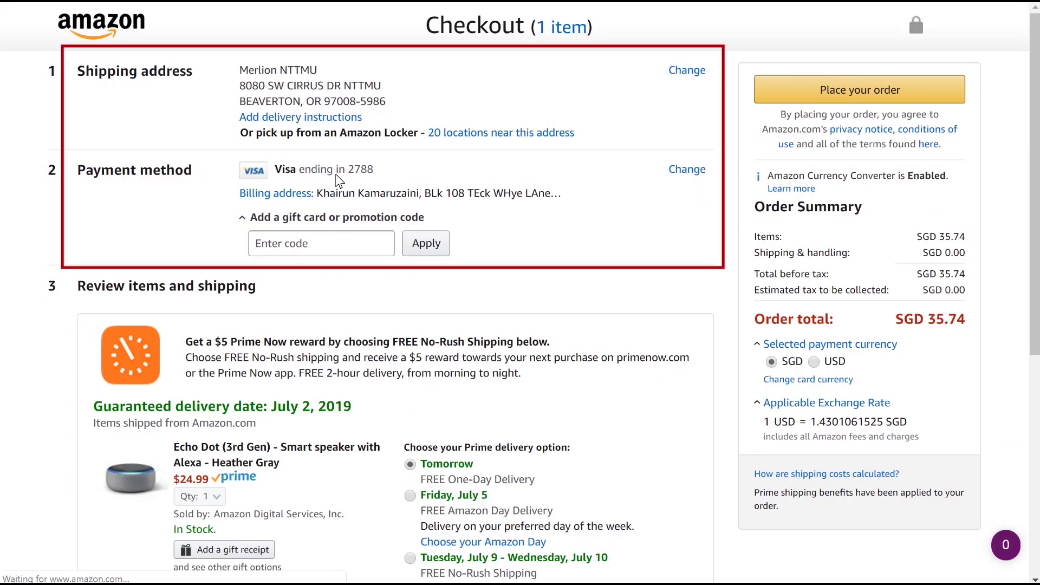
pyautogui.scroll(-3, 35, 355)
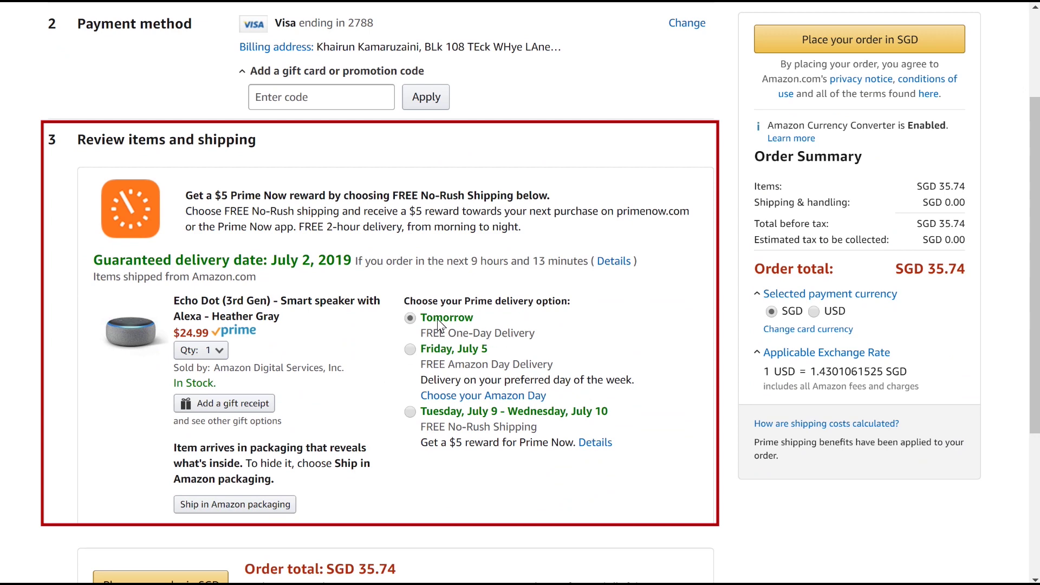
pyautogui.scroll(-2, 428, 334)
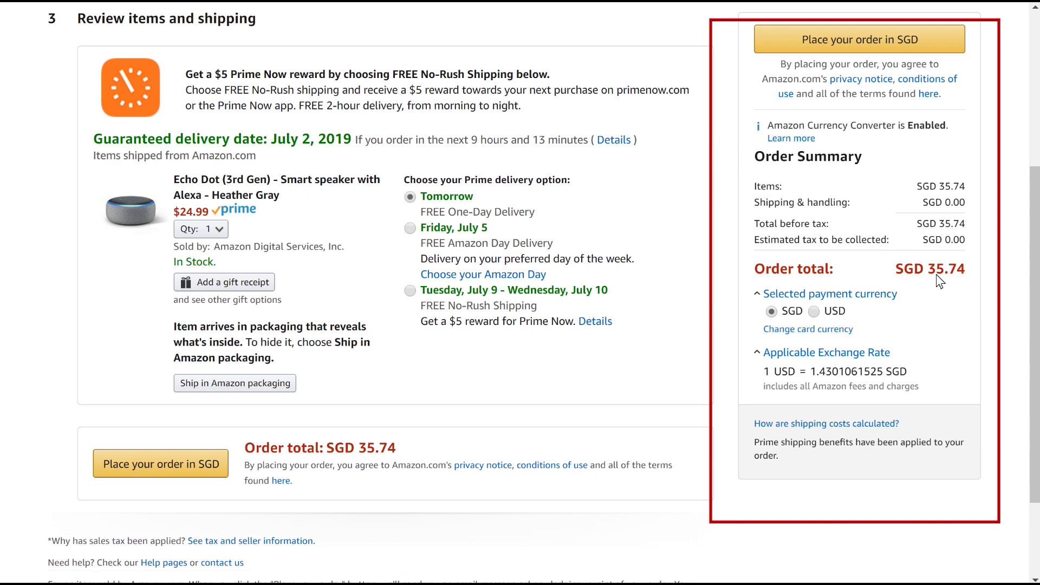
pyautogui.scroll(1, 936, 274)
pyautogui.scroll(-2, 936, 274)
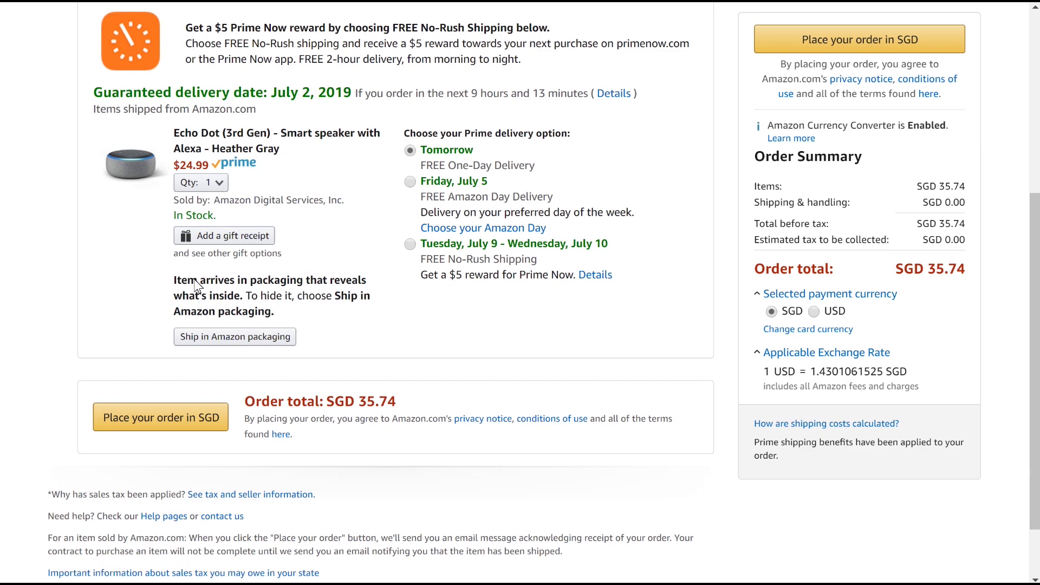
pyautogui.click(169, 416)
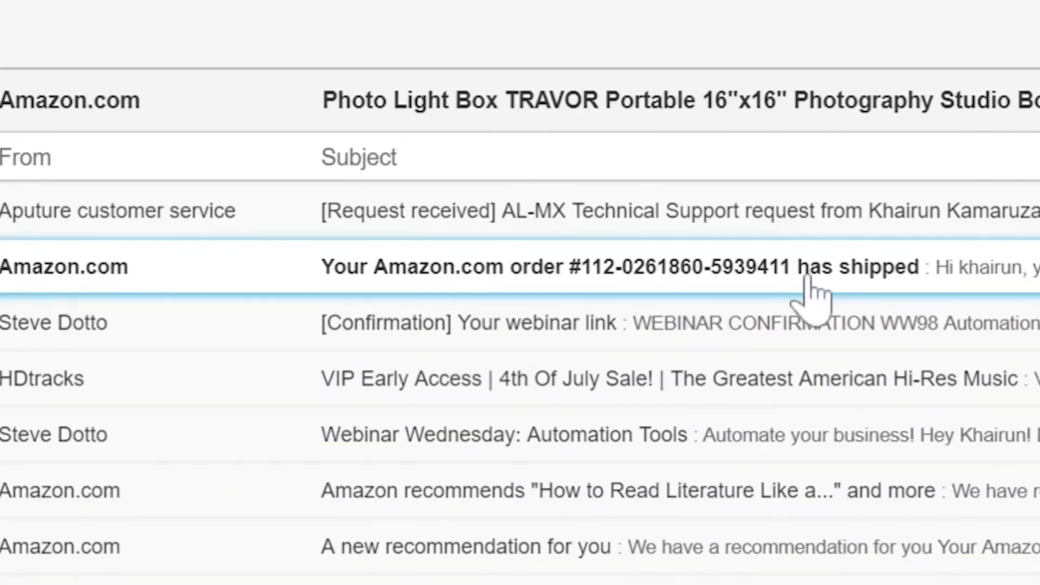
# Switch to the mailbox, open the Amazon shipping notification and go to its package tracking page.
pyautogui.click(844, 276)
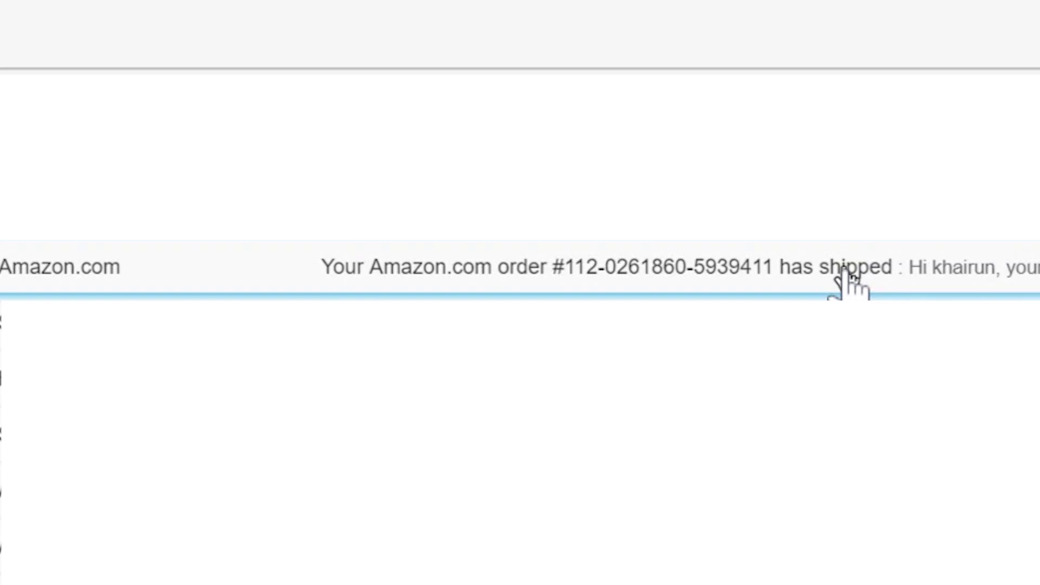
pyautogui.scroll(-5, 848, 279)
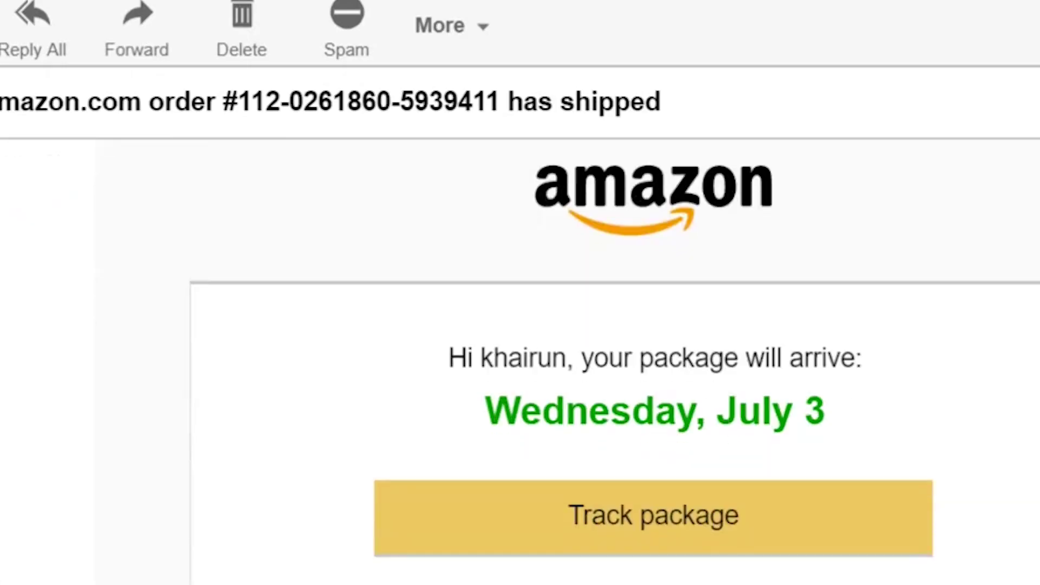
pyautogui.scroll(-8, 614, 355)
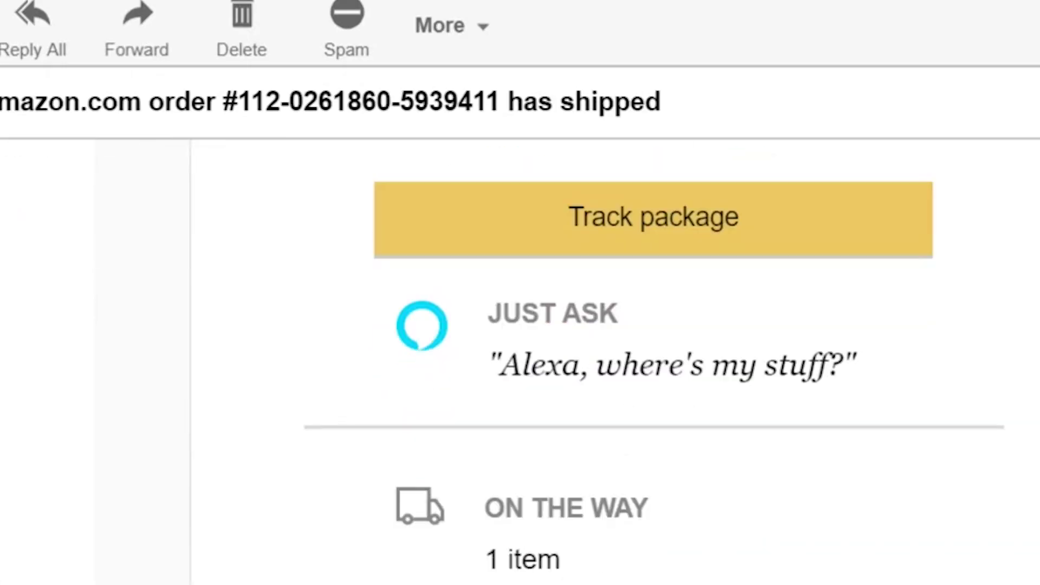
pyautogui.scroll(-2, 870, 371)
pyautogui.scroll(8, 876, 376)
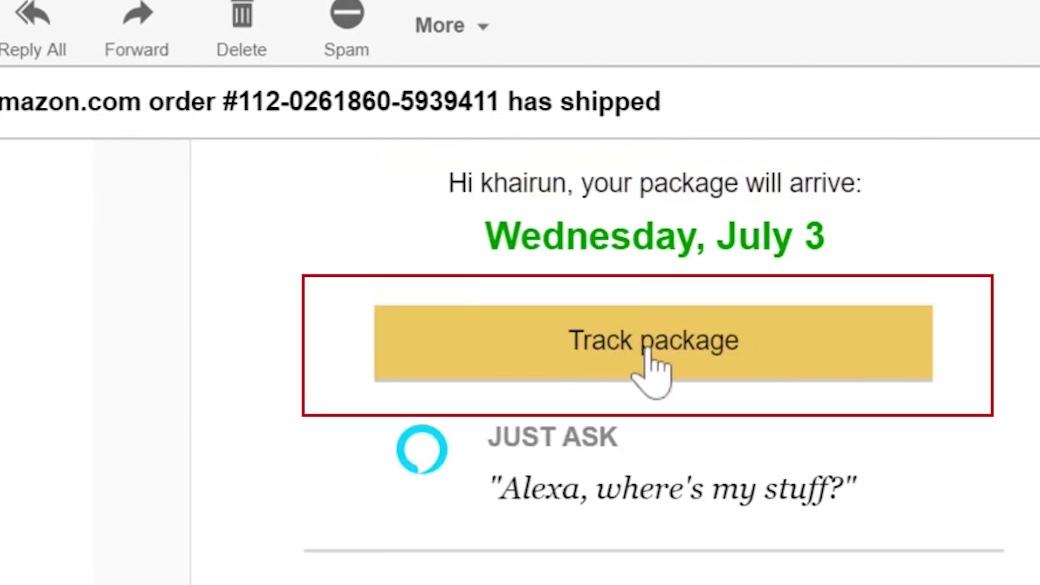
pyautogui.click(662, 343)
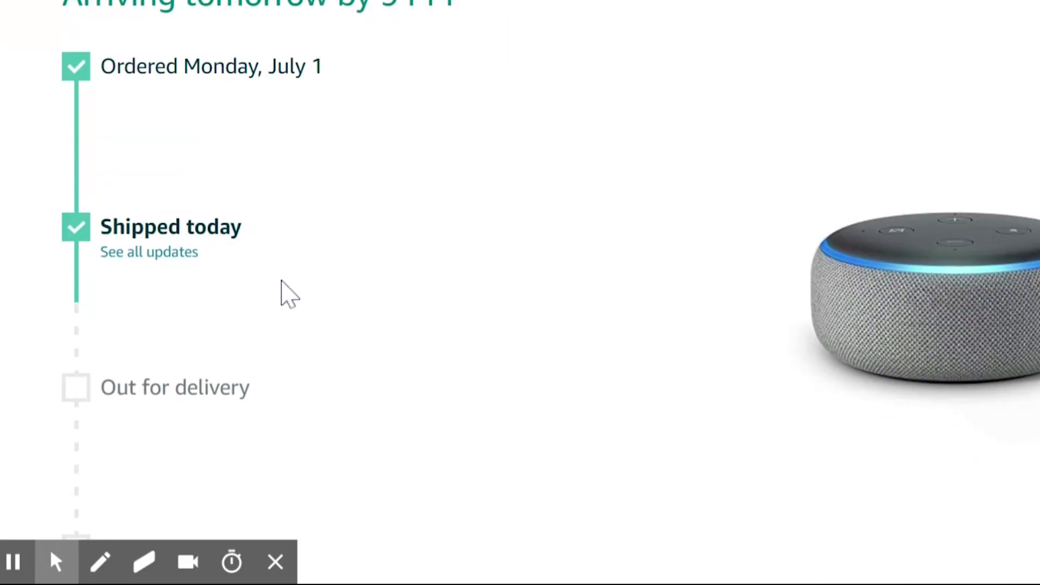
# Show all shipment updates for the Echo Dot package and copy its tracking ID.
pyautogui.scroll(-4, 282, 292)
pyautogui.scroll(-5, 286, 293)
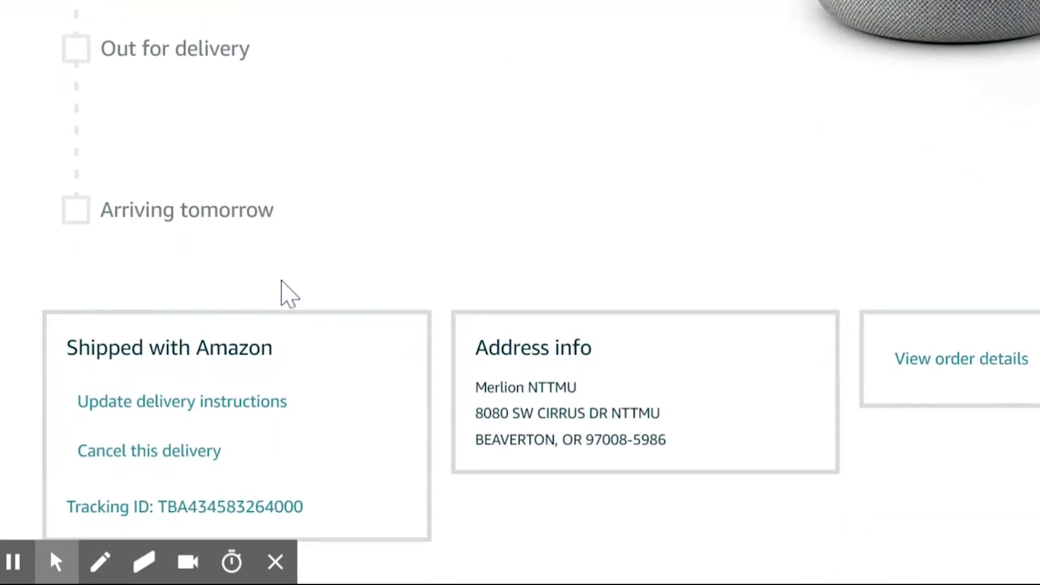
pyautogui.scroll(10, 288, 293)
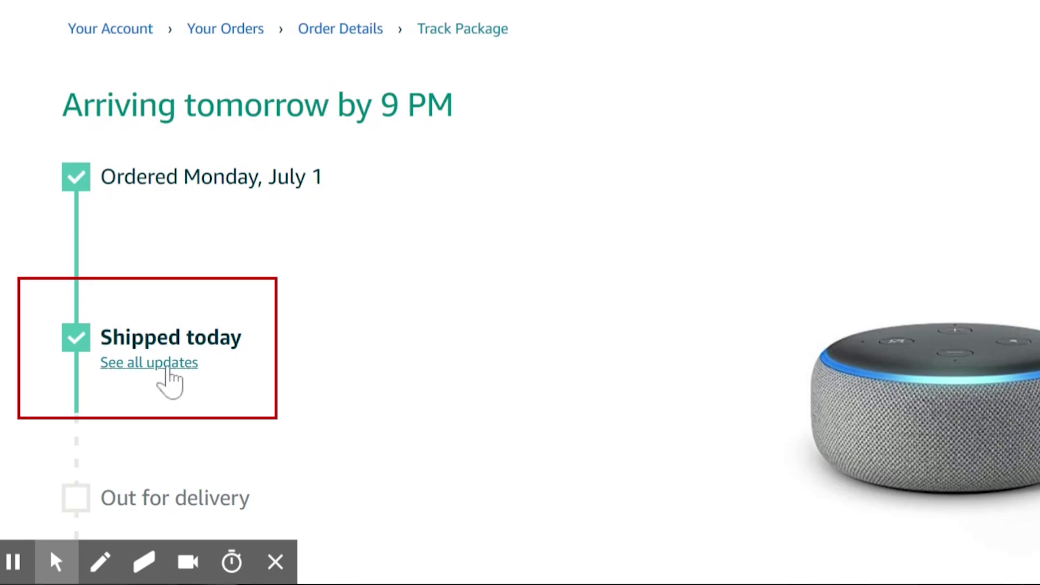
pyautogui.click(169, 363)
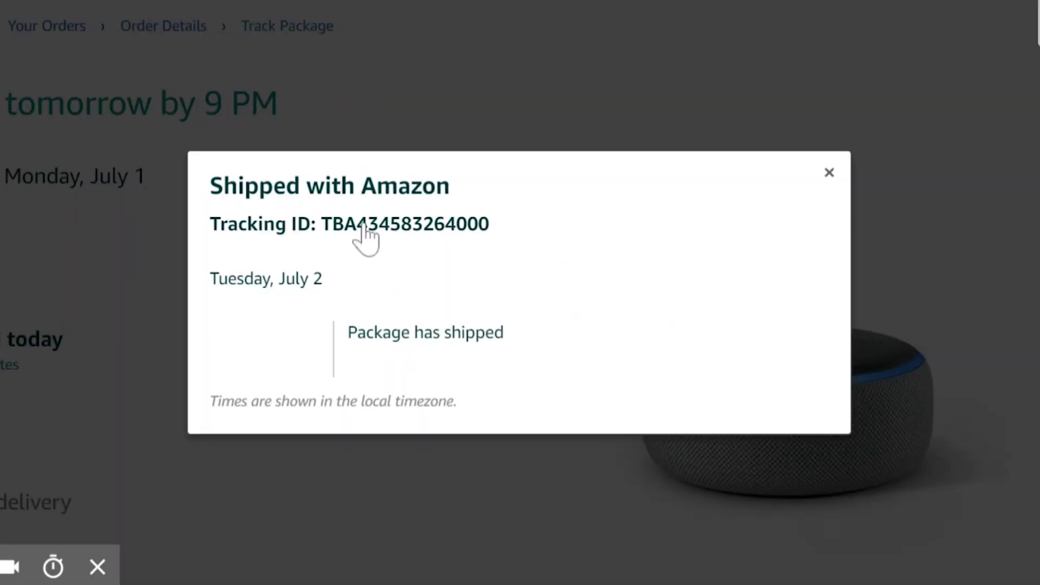
pyautogui.moveTo(496, 223); pyautogui.dragTo(599, 225)
pyautogui.moveTo(427, 227); pyautogui.dragTo(494, 226)
pyautogui.hotkey('ctrl', 'c')
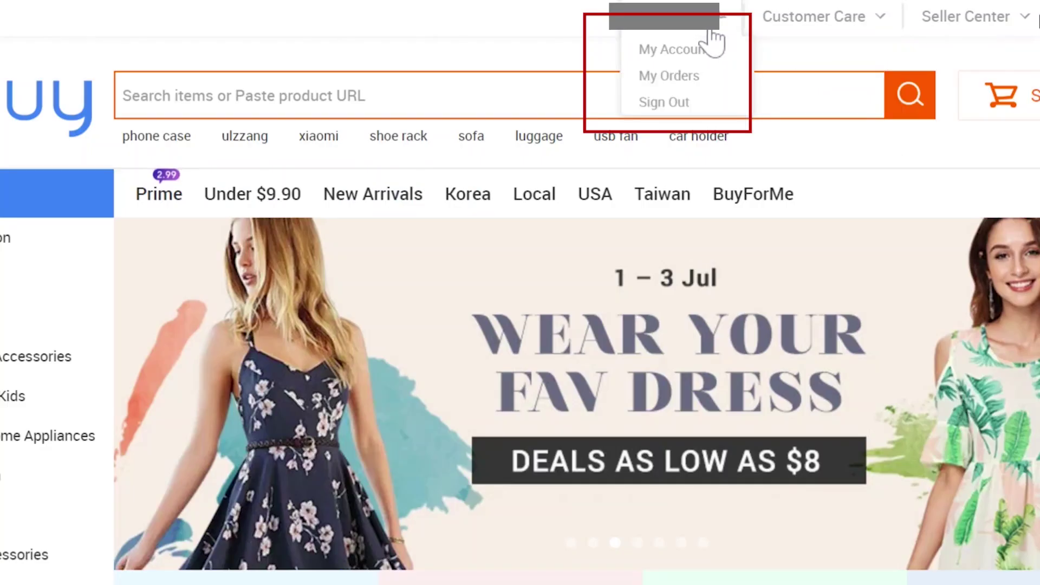
# Switch to ezbuy, open the account's Ship-For-Me forwarding address page and start a new order.
pyautogui.click(686, 52)
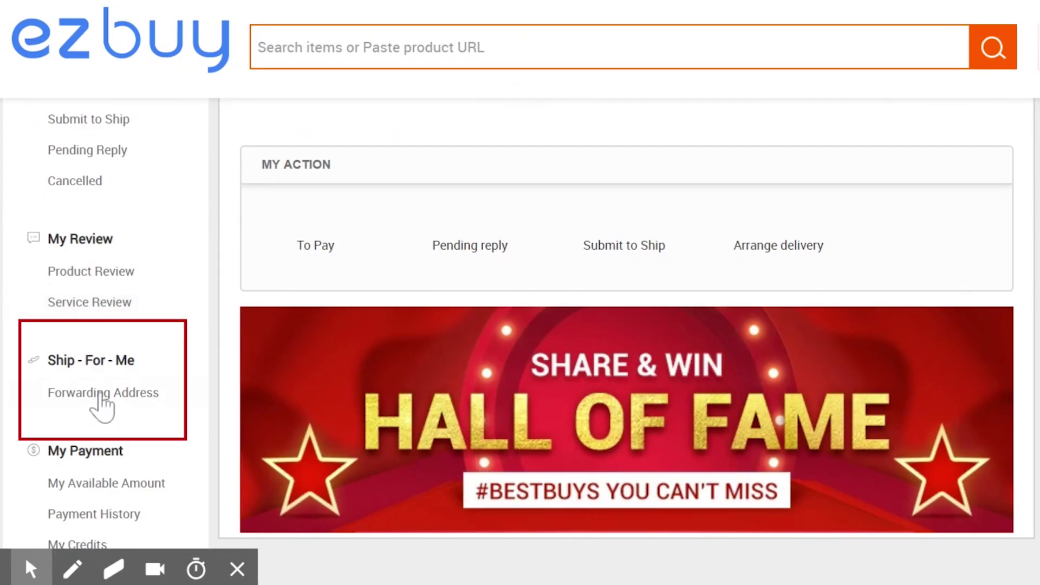
pyautogui.click(101, 394)
pyautogui.scroll(-6, 178, 287)
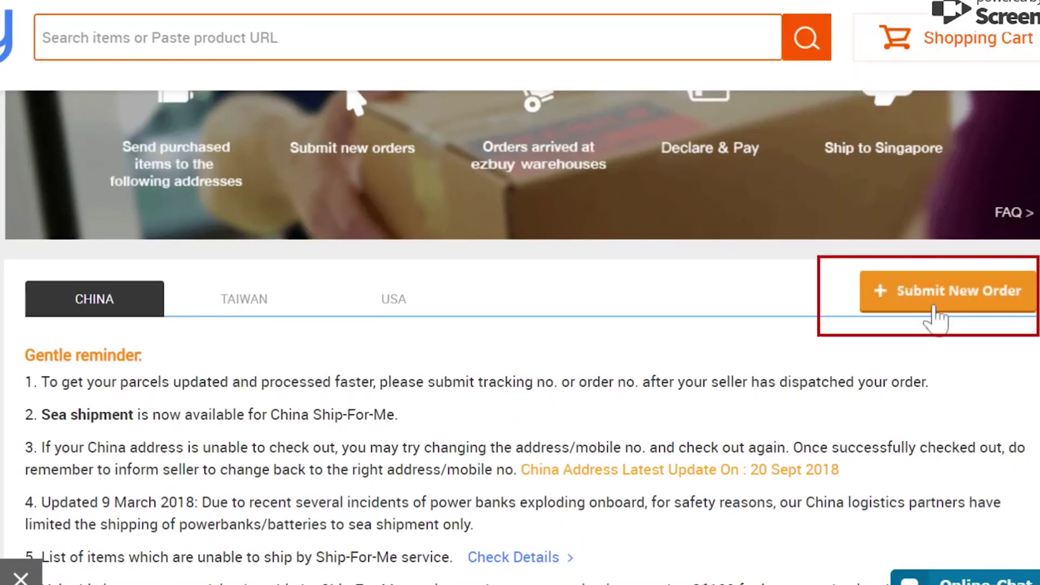
pyautogui.scroll(-8, 541, 355)
pyautogui.scroll(1, 547, 359)
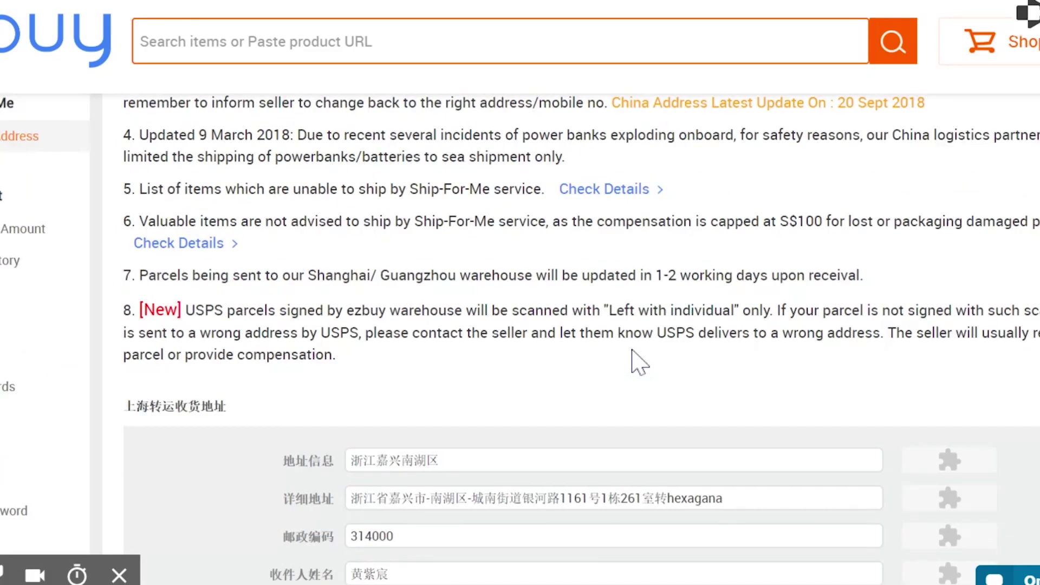
pyautogui.scroll(5, 639, 362)
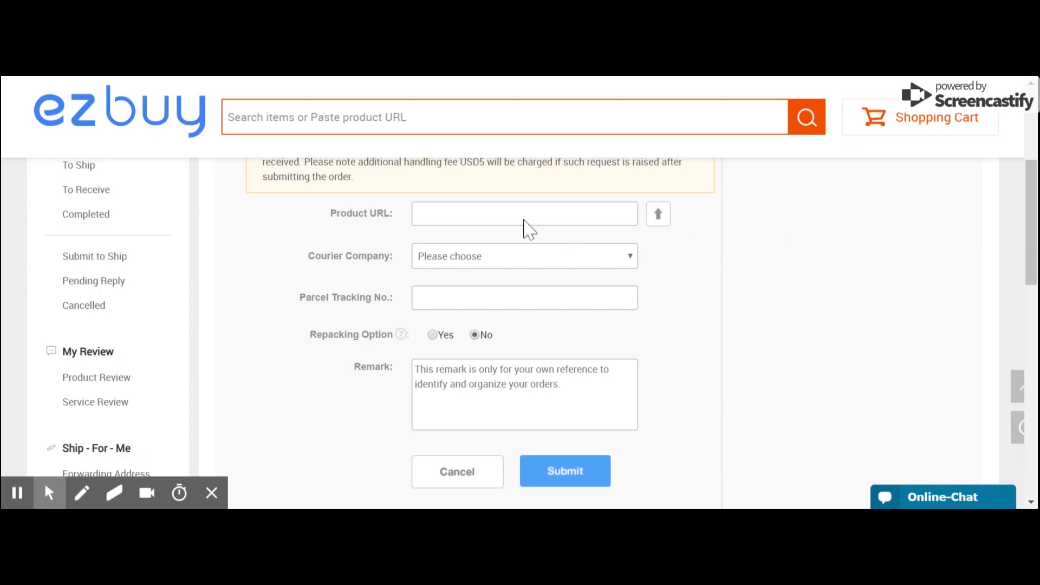
# Add the copied Amazon product URL to the order and set the courier company to Other, named Amazon.
pyautogui.hotkey('ctrl', 'v')
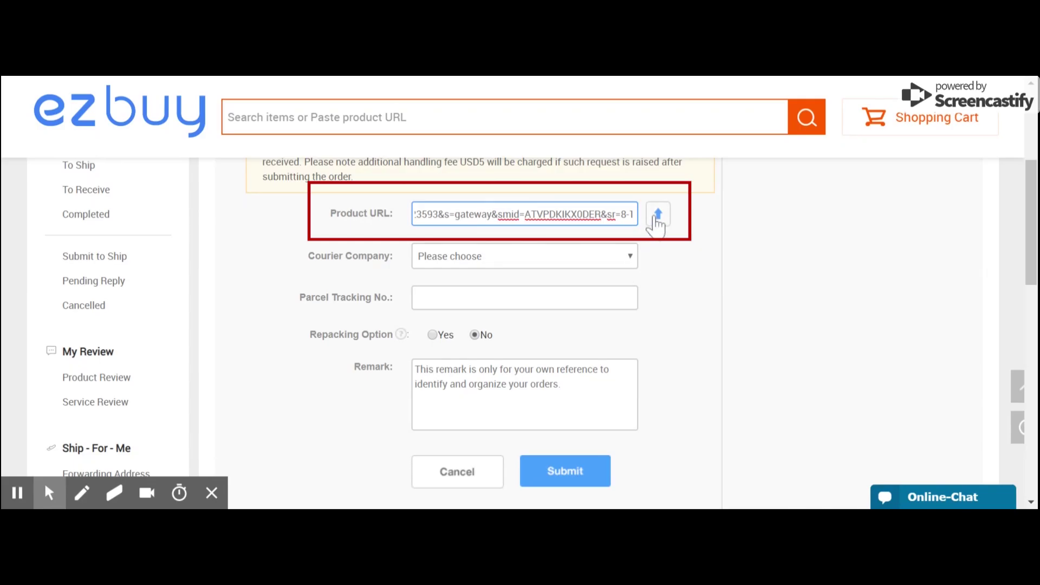
pyautogui.click(657, 215)
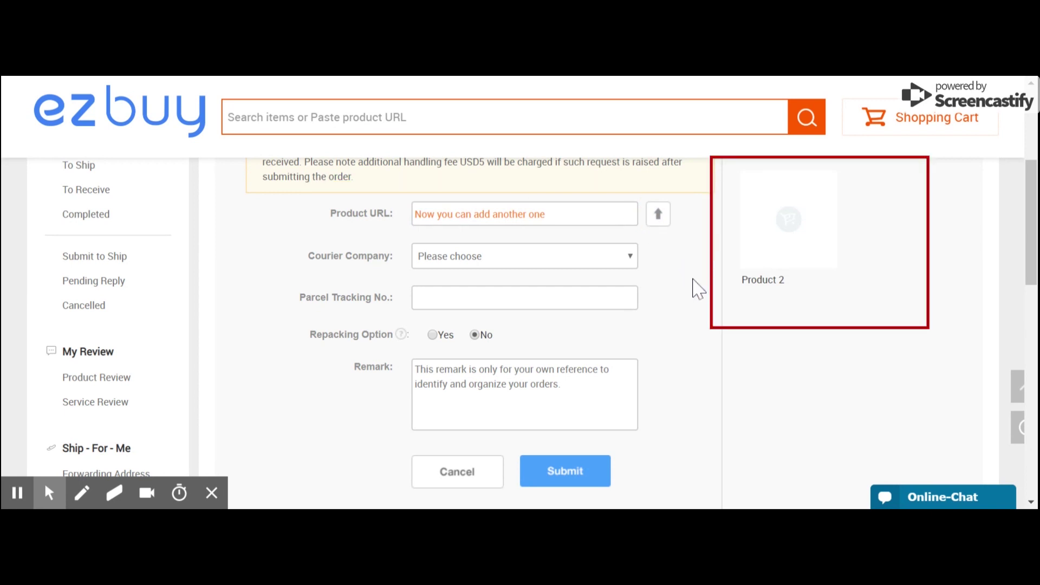
pyautogui.click(593, 368)
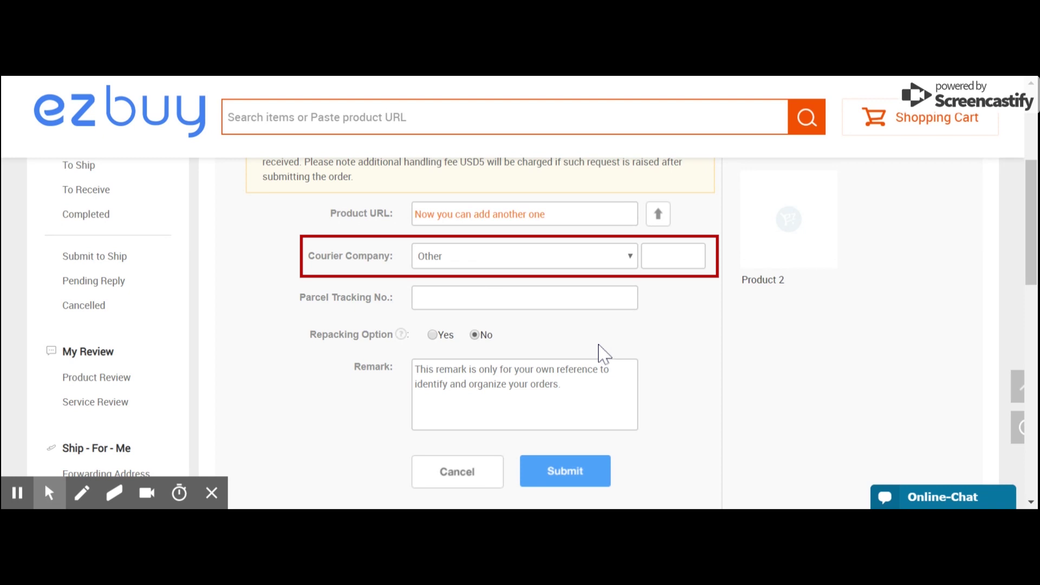
pyautogui.scroll(1, 558, 314)
pyautogui.click(673, 295)
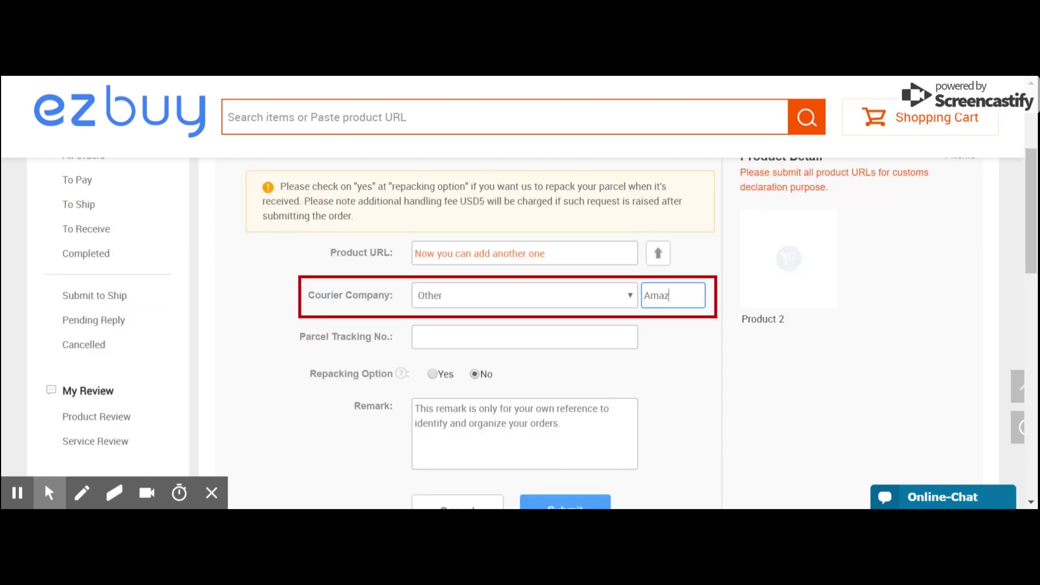
pyautogui.click(696, 383)
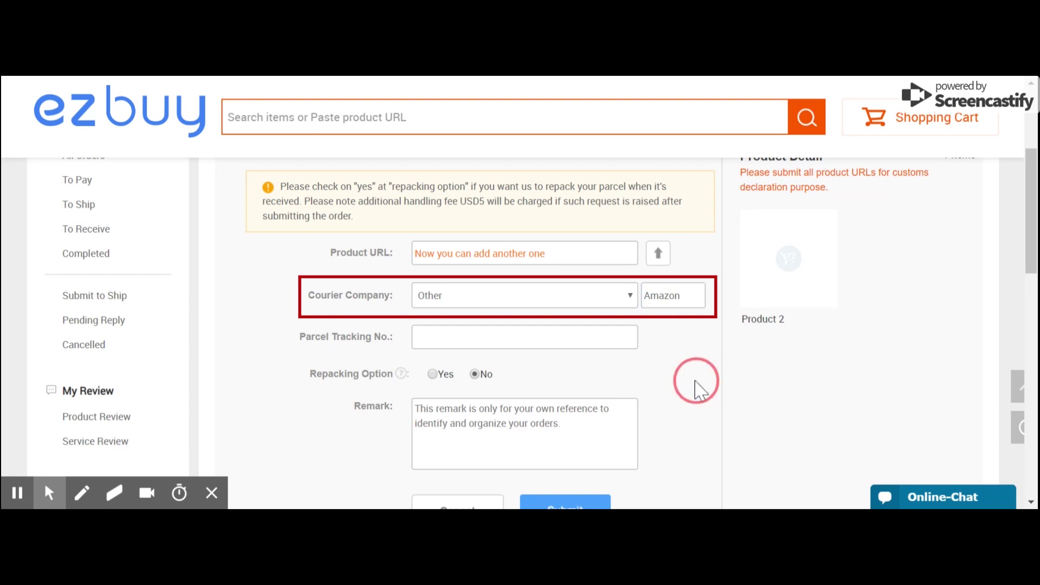
# Copy the tracking ID from the Amazon tracking page into the parcel tracking number and submit the order.
pyautogui.click(525, 337)
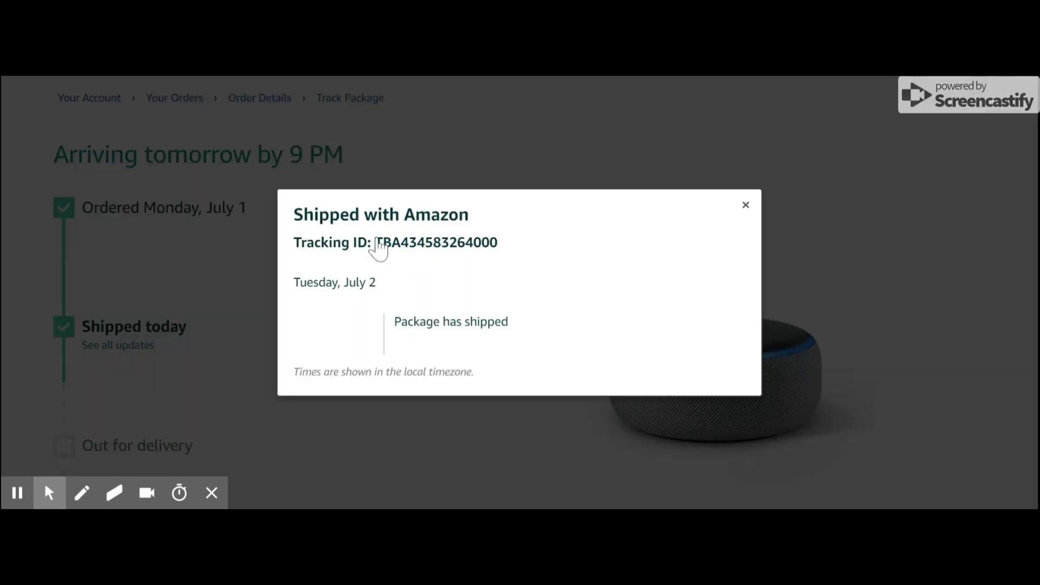
pyautogui.moveTo(377, 244); pyautogui.dragTo(501, 243)
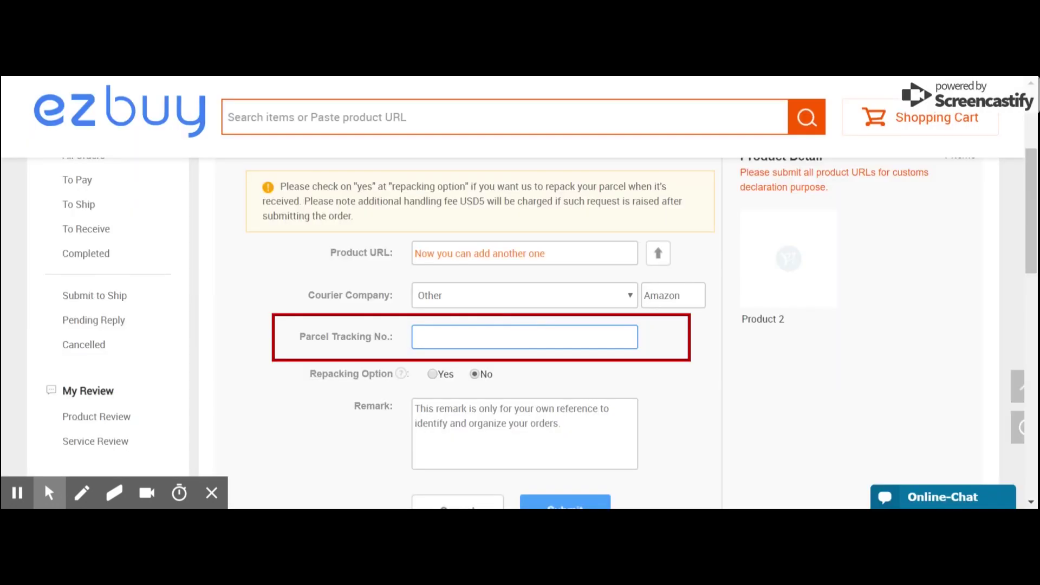
pyautogui.hotkey('ctrl', 'v')
pyautogui.scroll(-2, 520, 325)
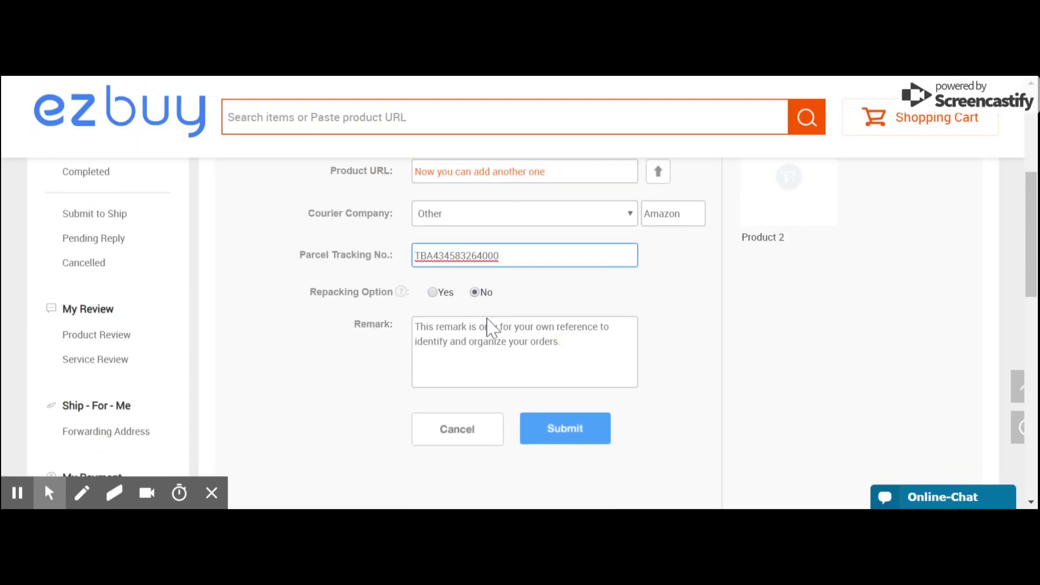
pyautogui.click(564, 430)
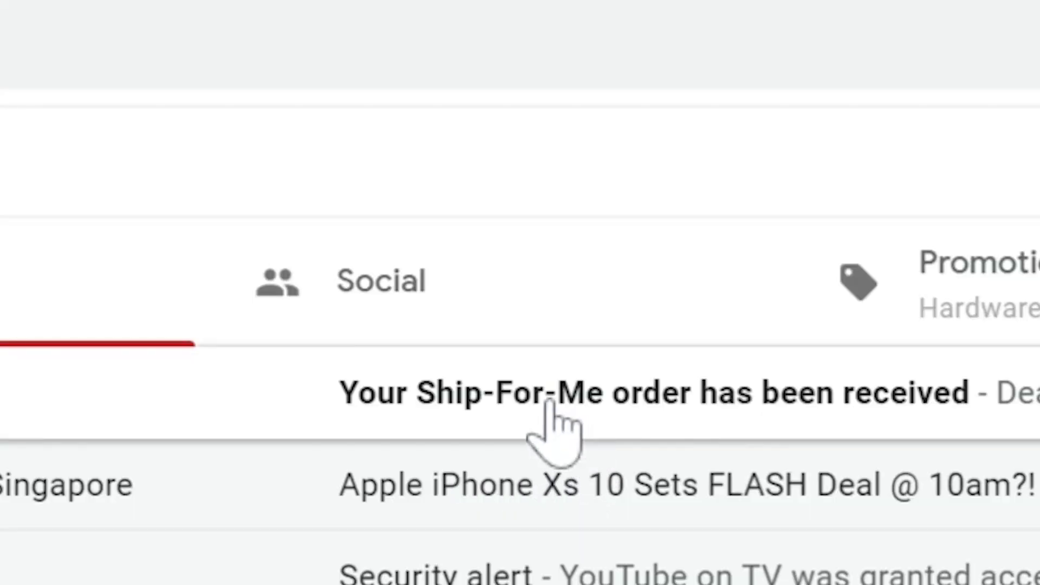
# Switch to the mailbox and open the "Your Ship-For-Me order has been received" message.
pyautogui.click(548, 409)
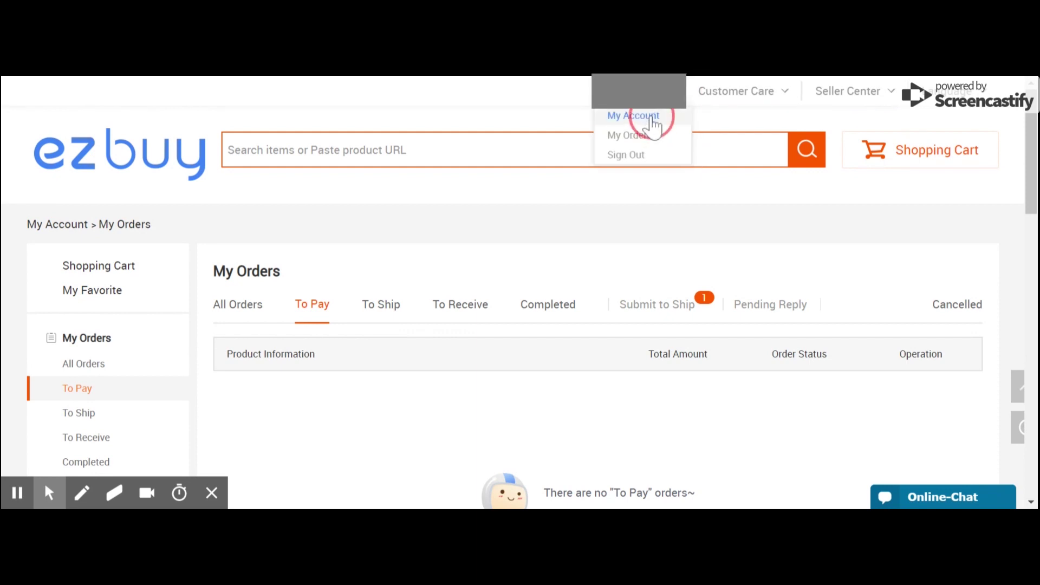
# Open the account's Submit to Ship orders and submit the ready-to-ship USA parcel for shipping.
pyautogui.click(653, 116)
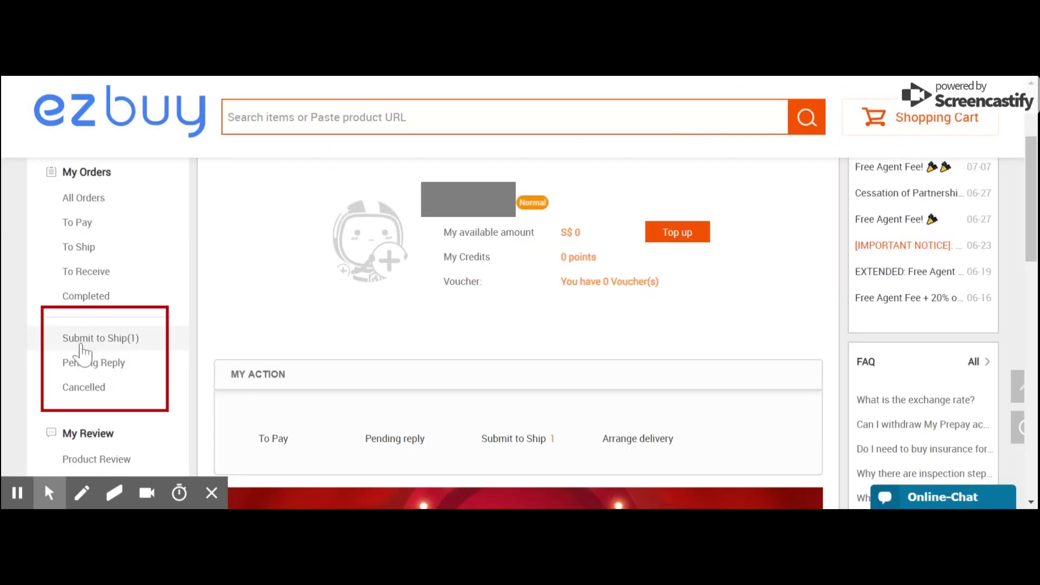
pyautogui.click(93, 341)
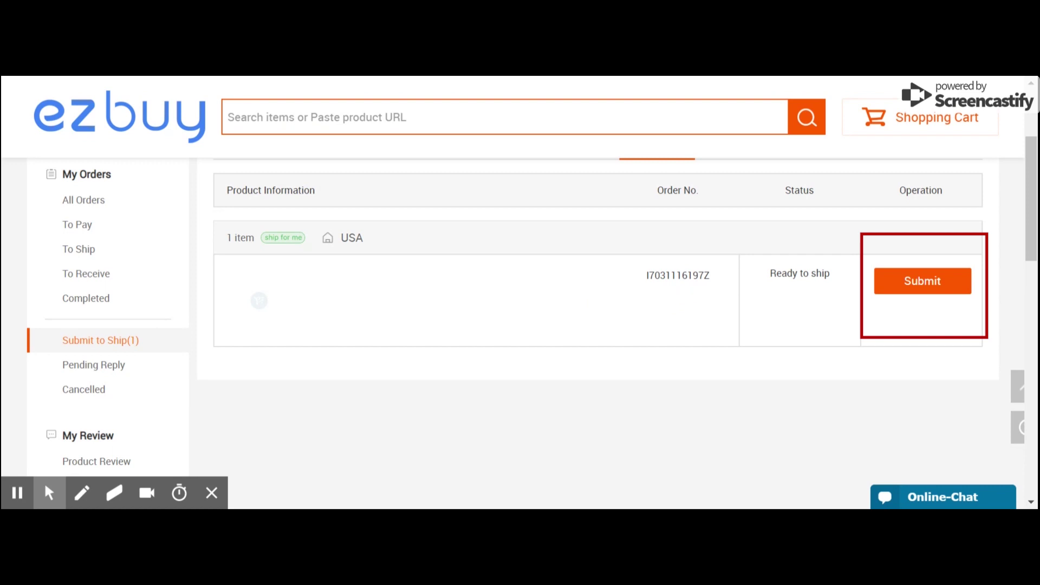
pyautogui.click(923, 280)
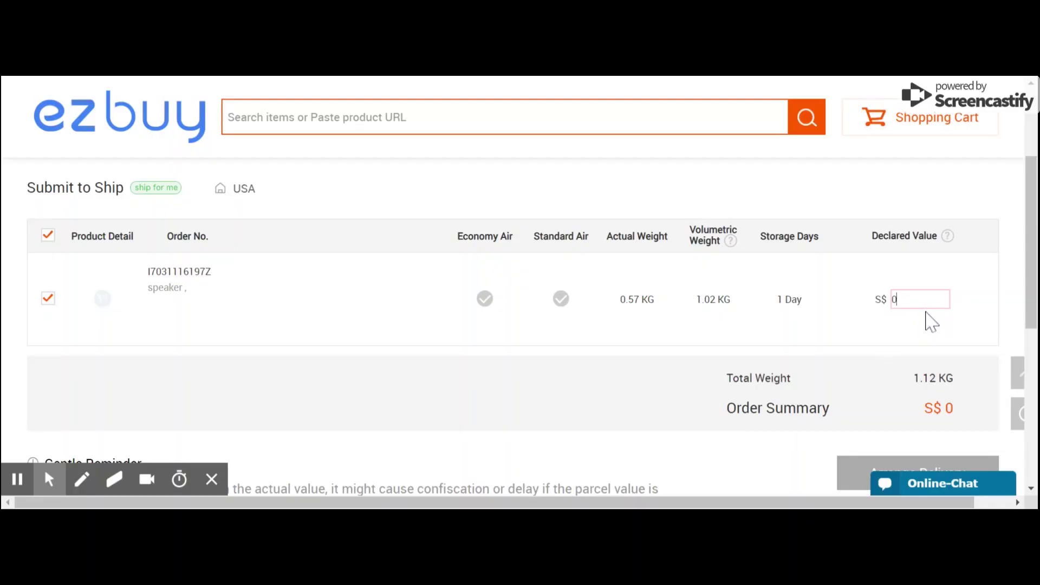
# Set the speaker parcel's declared value to S$ 35.83 and arrange its delivery.
pyautogui.press('BackSpace')
pyautogui.write('35.83')
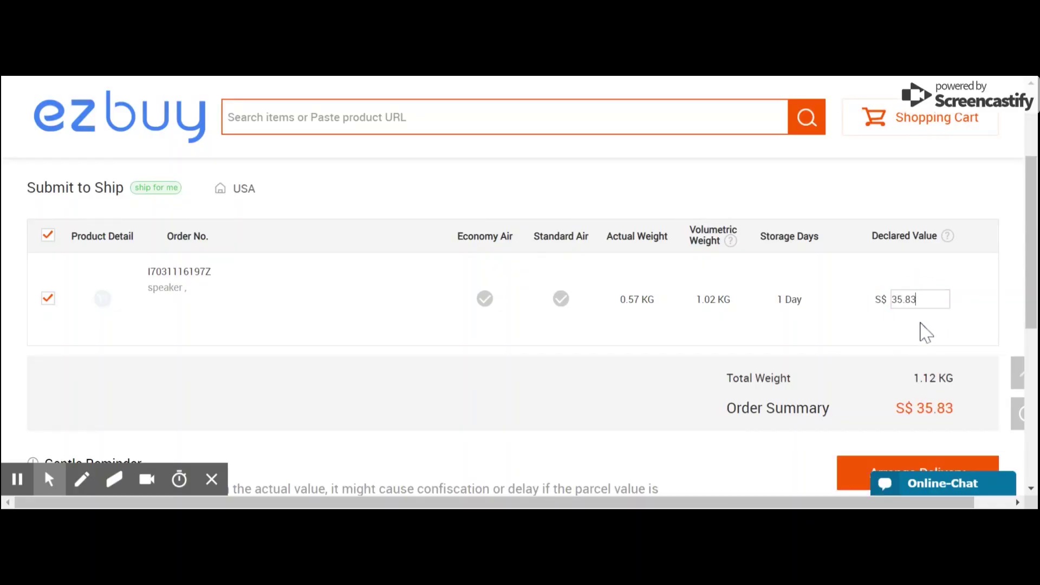
pyautogui.scroll(-2, 917, 343)
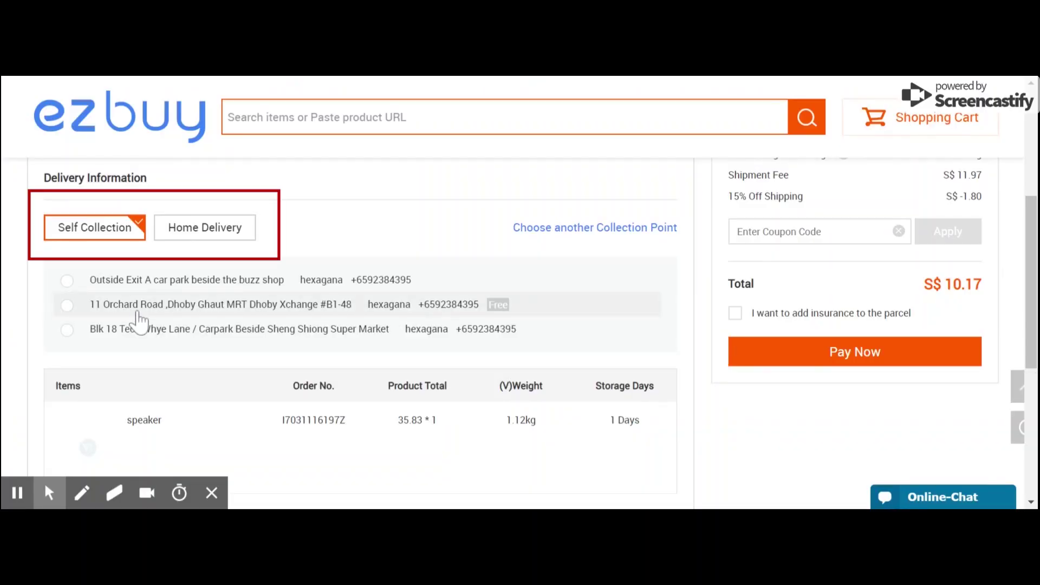
# Choose the free Dhoby Ghaut MRT self-collection point, then confirm the shipment and submit its payment without insurance or a promo code.
pyautogui.click(66, 306)
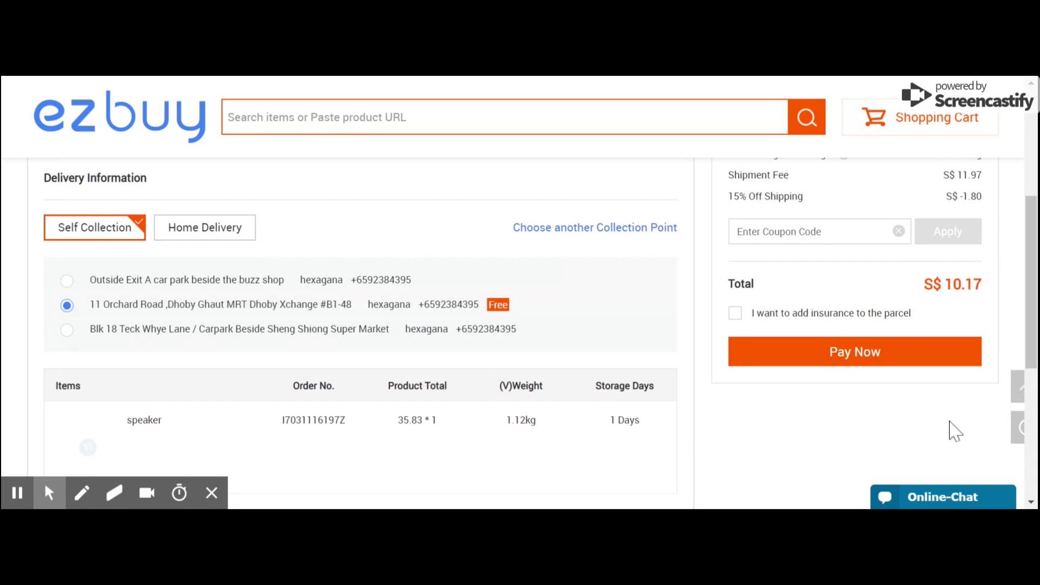
pyautogui.scroll(-1, 879, 295)
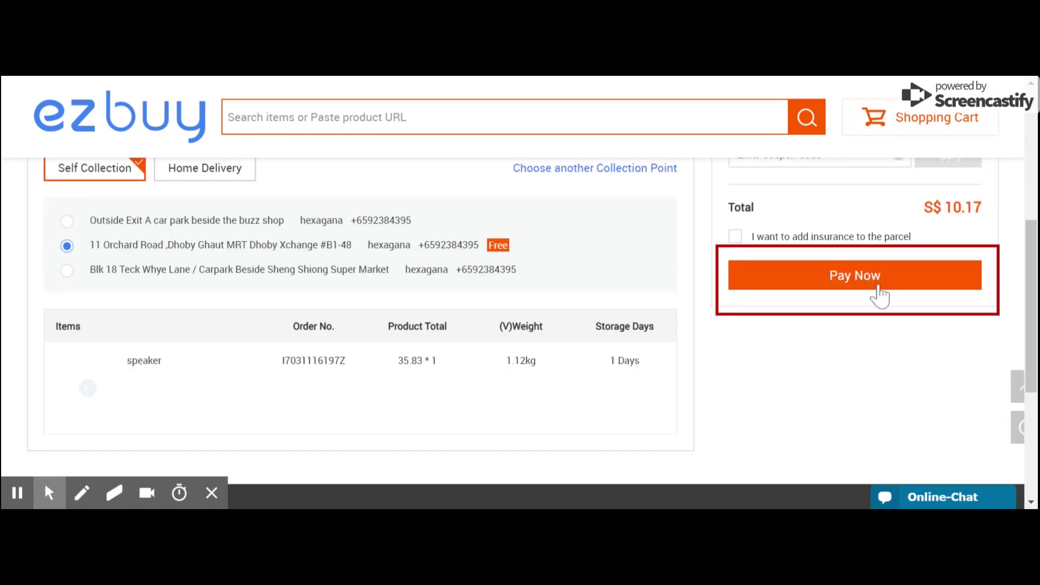
pyautogui.click(878, 283)
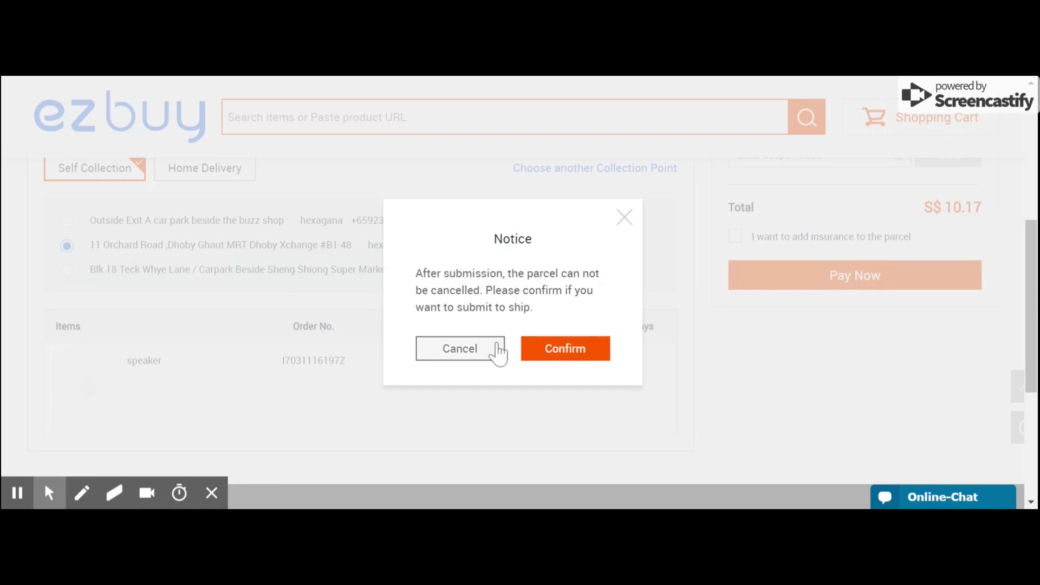
pyautogui.click(567, 353)
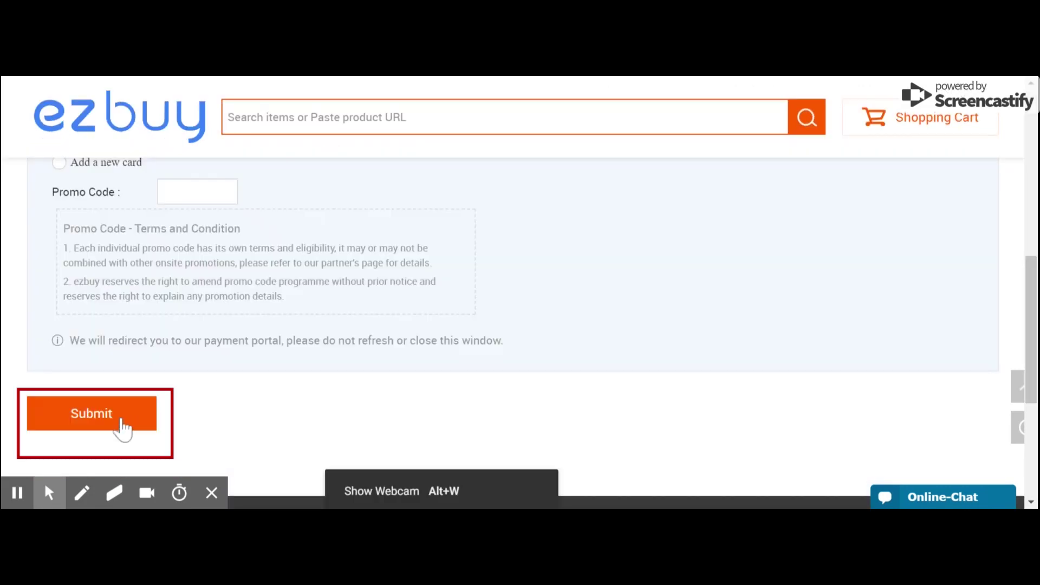
pyautogui.click(122, 426)
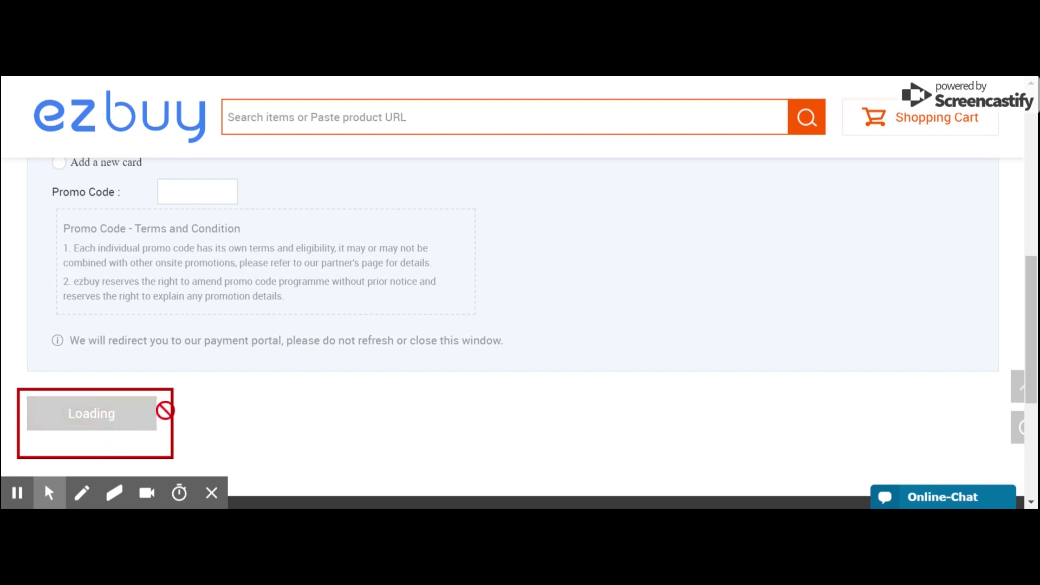